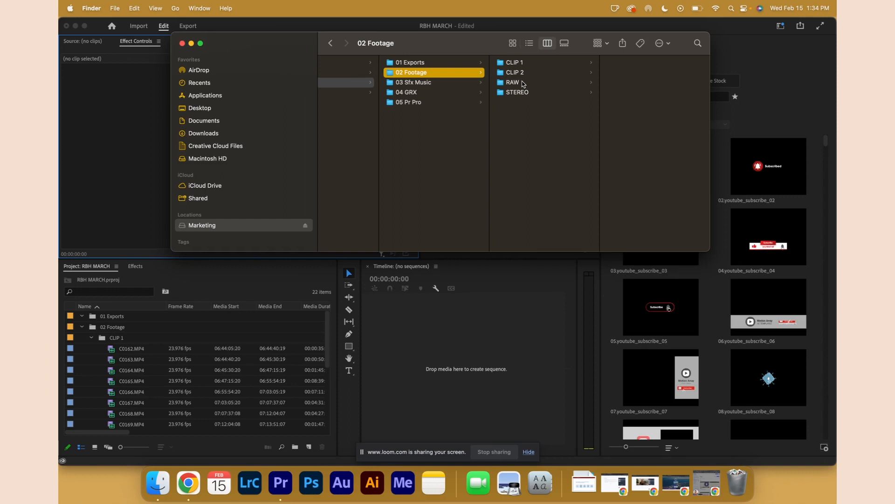
# Examine the footage folders on disk and the matching CLIP 1 and CLIP 2 bins in the project.
pyautogui.click(536, 95)
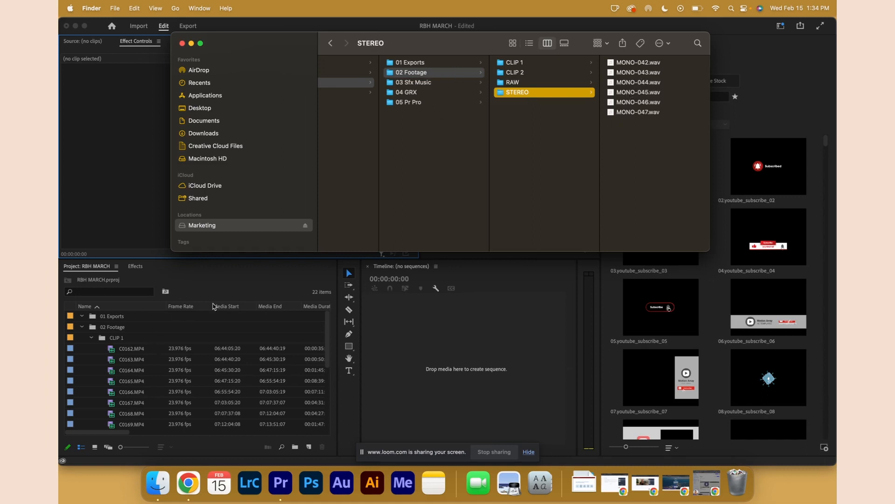
pyautogui.click(215, 286)
pyautogui.click(90, 338)
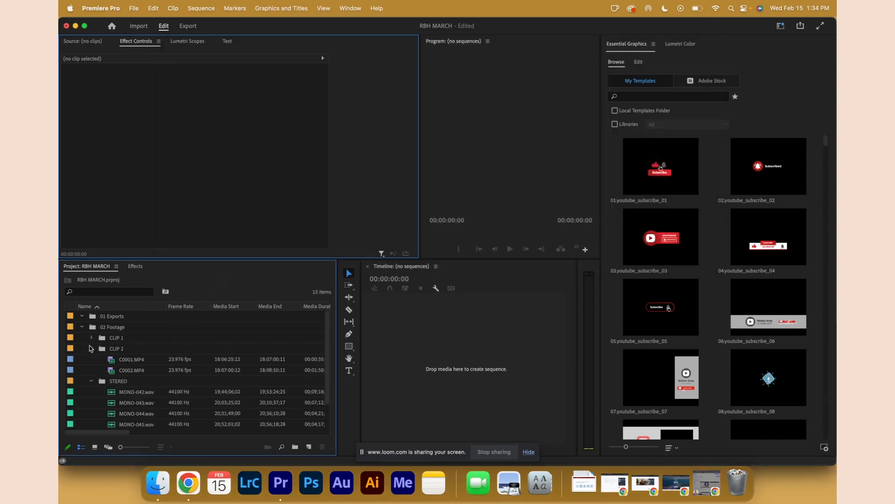
pyautogui.click(91, 338)
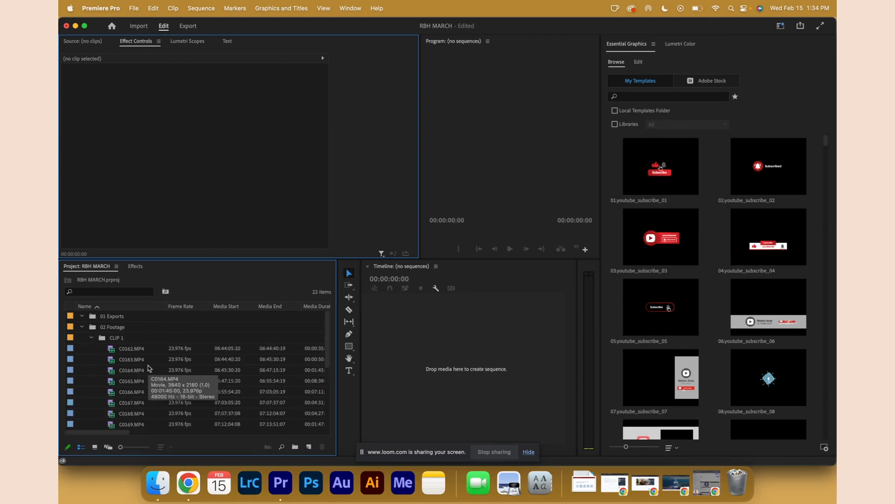
# Select all video clips from CLIP 1 and CLIP 2 plus the STEREO audio files, excluding the bin folders themselves.
pyautogui.click(139, 351)
pyautogui.scroll(-3, 142, 379)
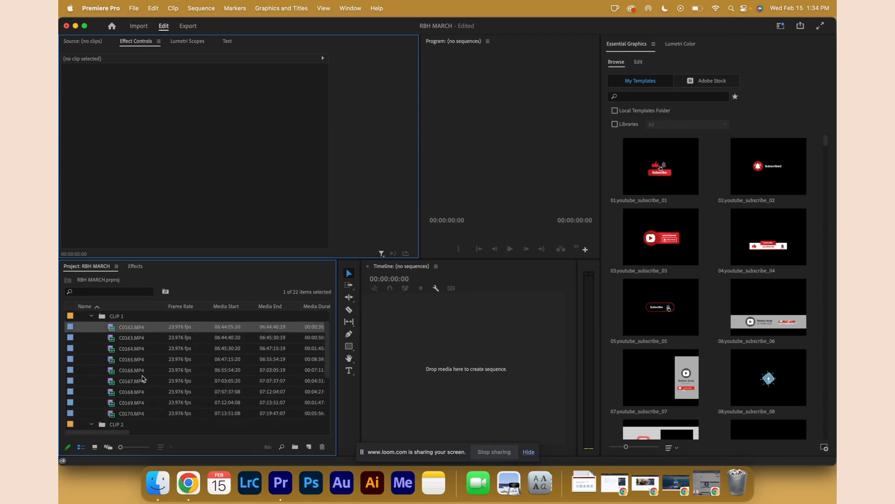
pyautogui.scroll(-1, 143, 379)
pyautogui.keyDown('shift'); pyautogui.click(138, 425); pyautogui.keyUp('shift')
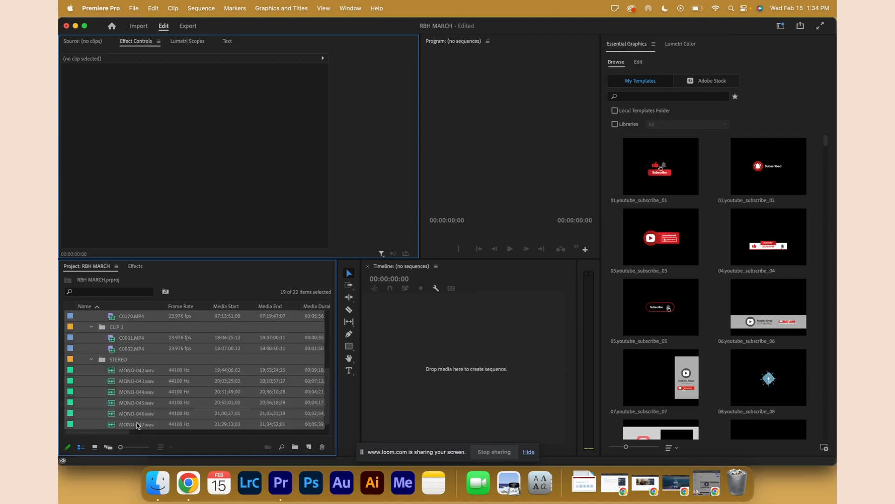
pyautogui.keyDown('super'); pyautogui.click(122, 359); pyautogui.keyUp('super')
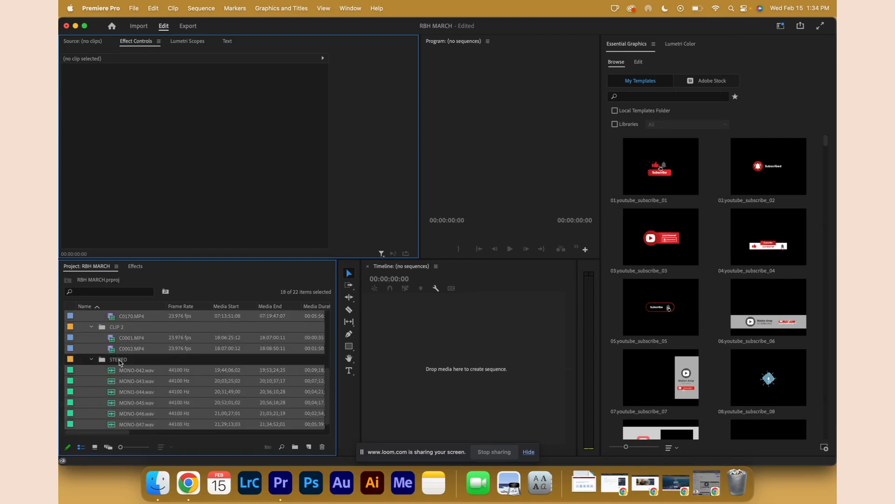
pyautogui.keyDown('super'); pyautogui.click(122, 328); pyautogui.keyUp('super')
pyautogui.scroll(4, 121, 330)
pyautogui.scroll(-3, 122, 336)
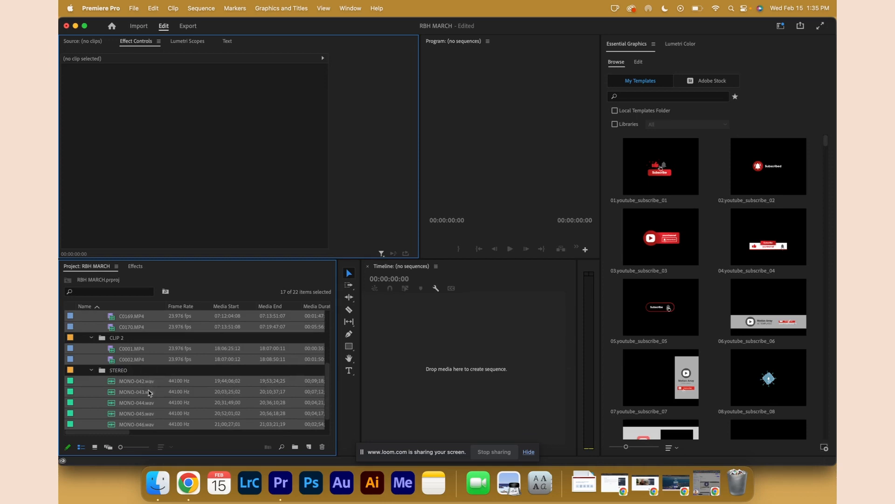
pyautogui.click(138, 425)
pyautogui.scroll(3, 144, 370)
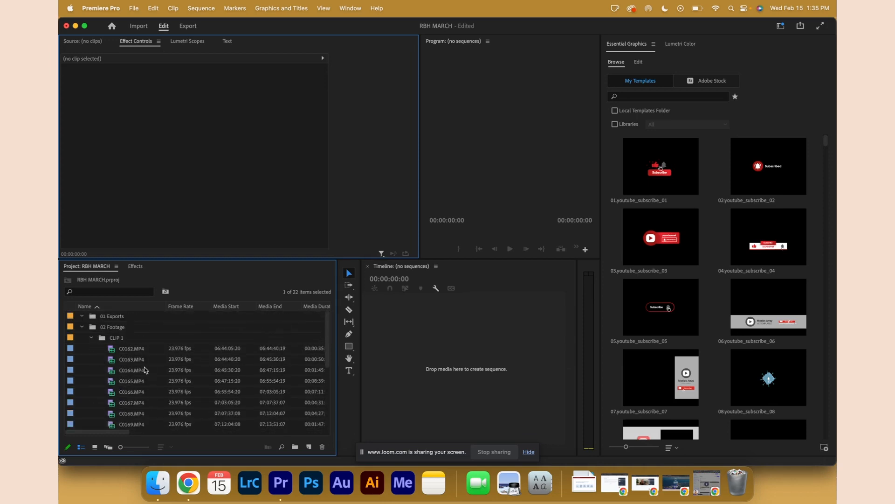
pyautogui.keyDown('shift'); pyautogui.click(135, 353); pyautogui.keyUp('shift')
pyautogui.scroll(-2, 156, 384)
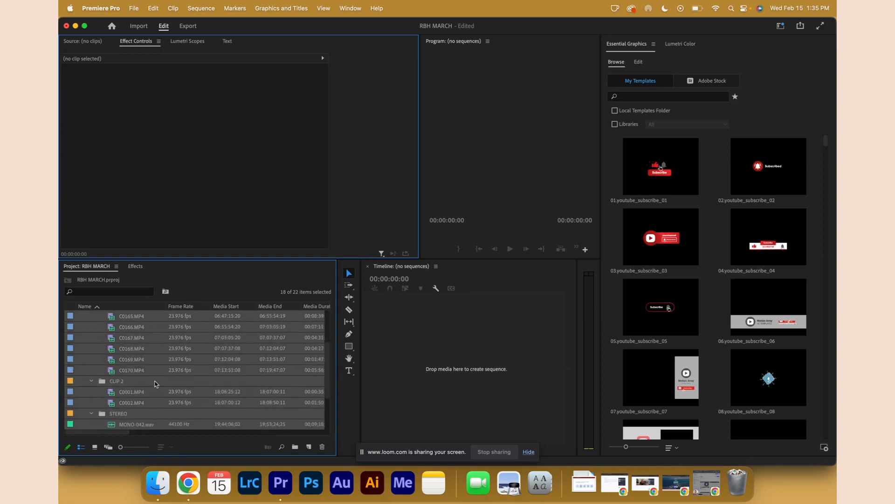
pyautogui.scroll(-2, 156, 383)
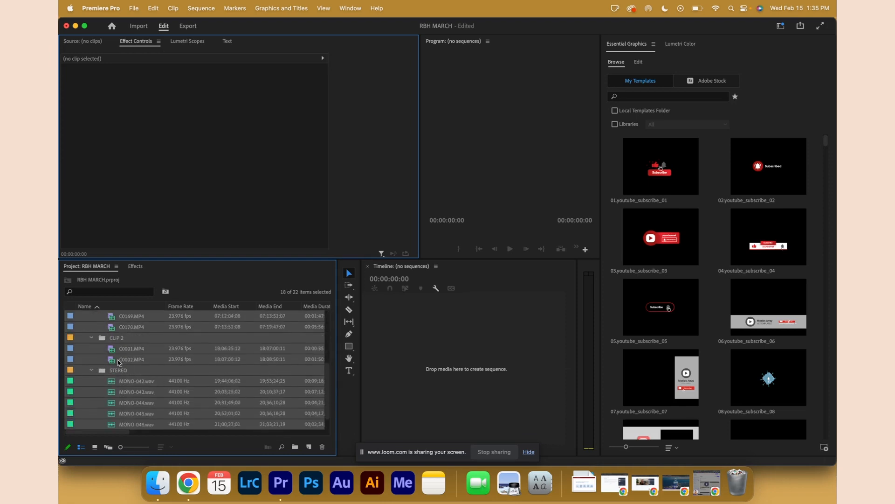
pyautogui.keyDown('super'); pyautogui.click(105, 369); pyautogui.keyUp('super')
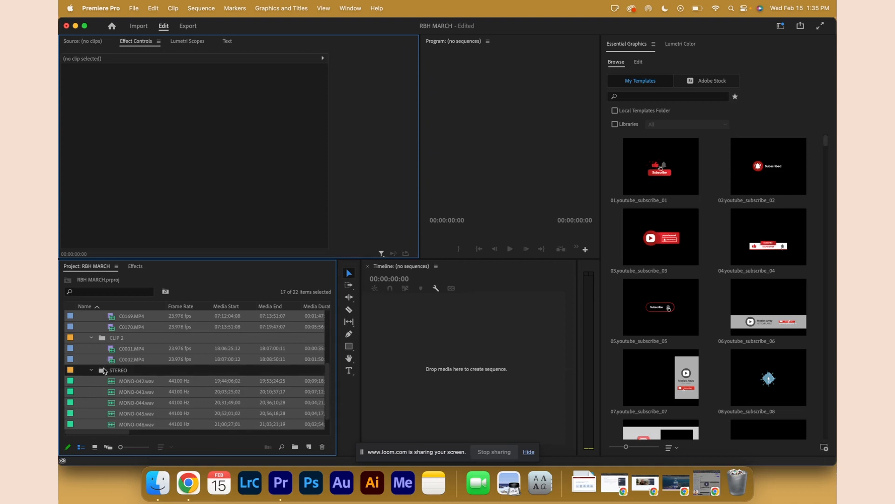
pyautogui.keyDown('super'); pyautogui.click(105, 340); pyautogui.keyUp('super')
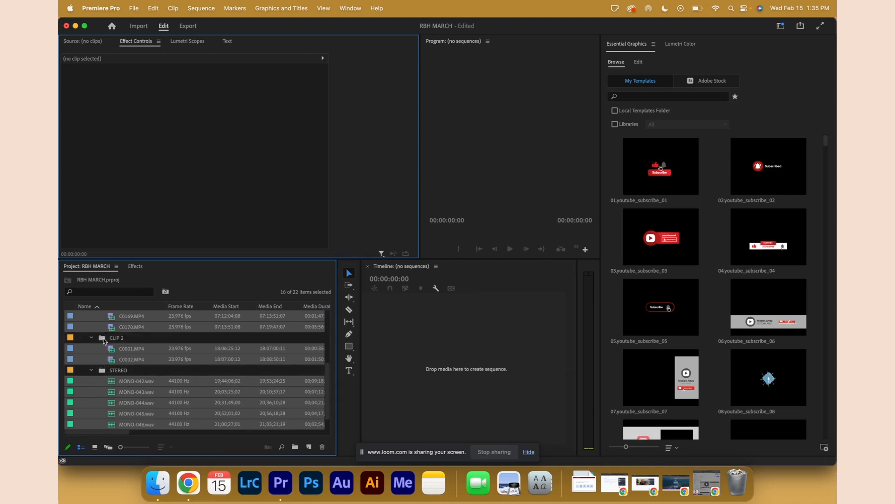
# Create a multi-camera source sequence named RBH-MARCH from the selection, synchronizing by audio.
pyautogui.rightClick(130, 330)
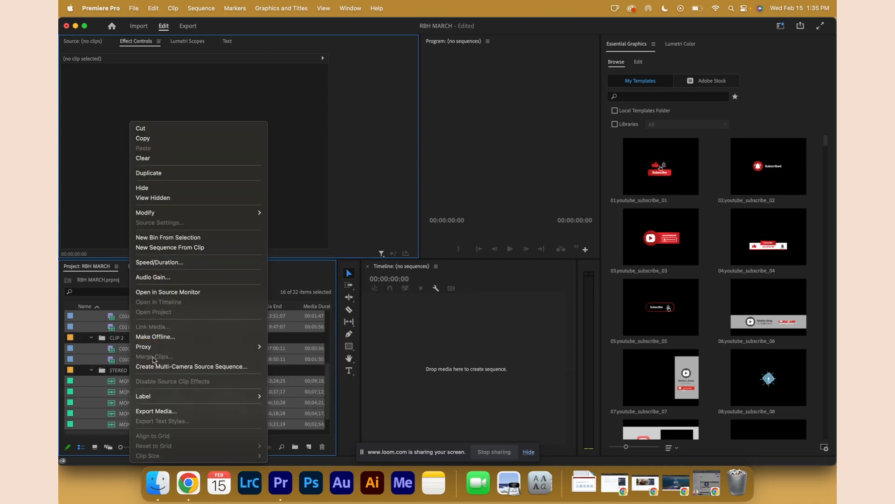
pyautogui.click(176, 367)
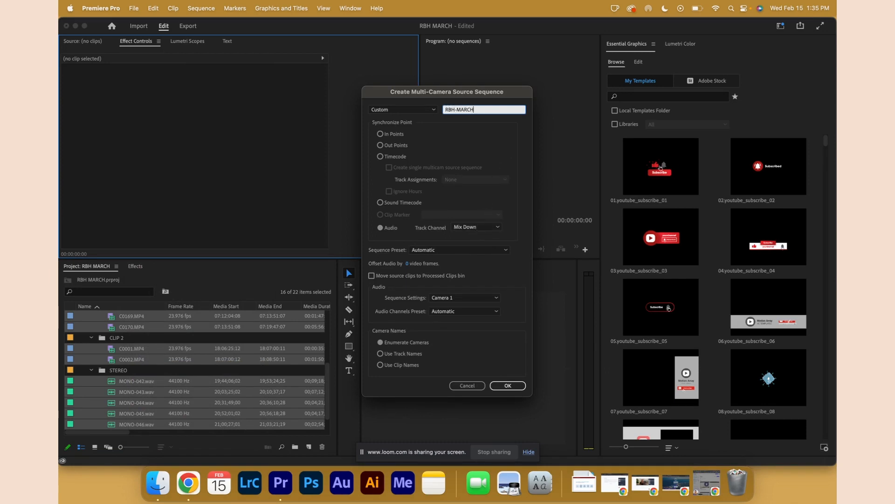
pyautogui.press('Return')
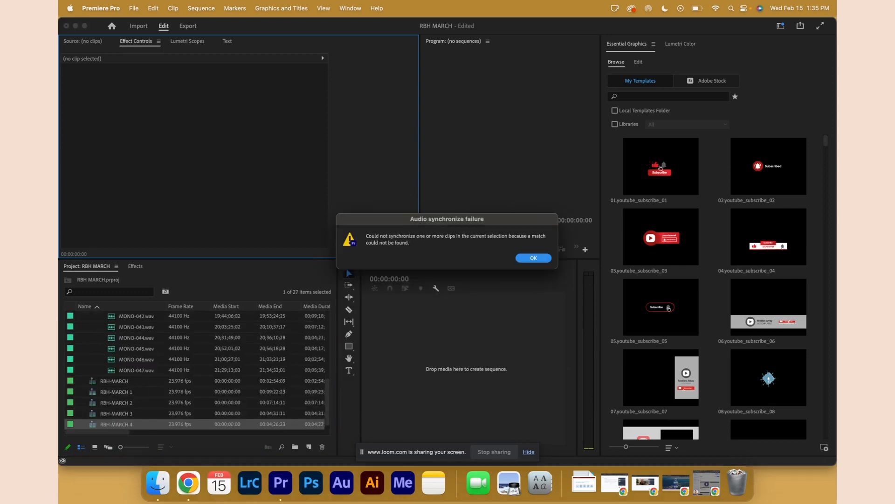
pyautogui.press('Return')
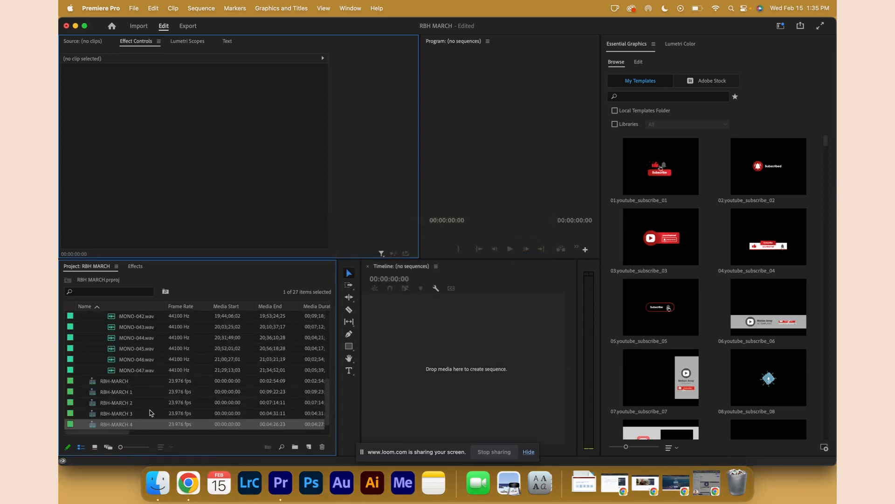
# Inspect the keyboard shortcuts assigned to the Q key in the Keyboard Shortcuts editor without saving changes.
pyautogui.moveTo(154, 407)
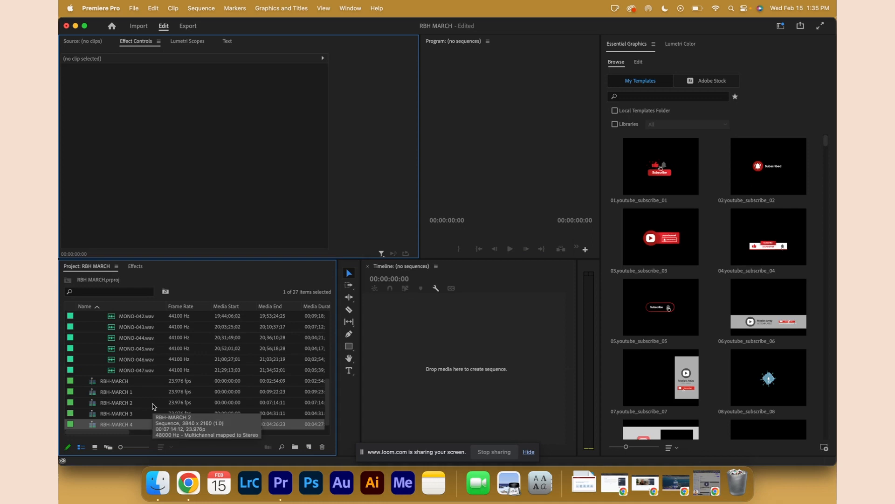
pyautogui.click(135, 8)
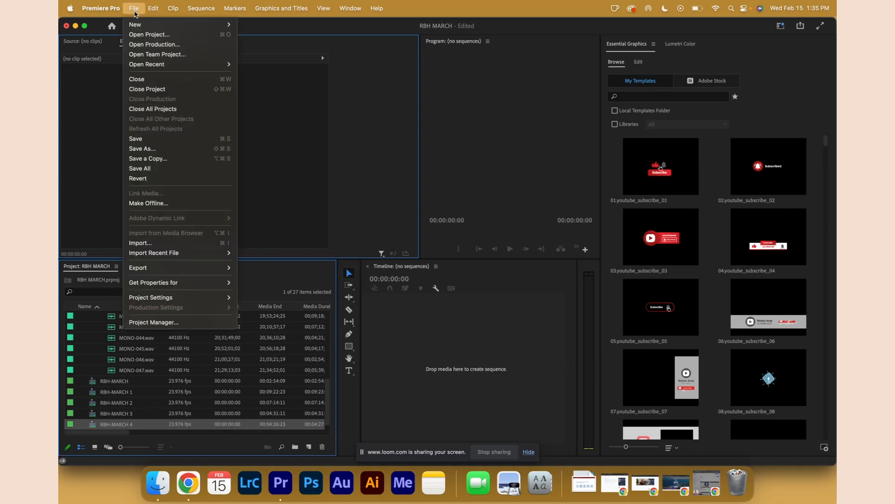
pyautogui.moveTo(120, 9)
pyautogui.moveTo(120, 40)
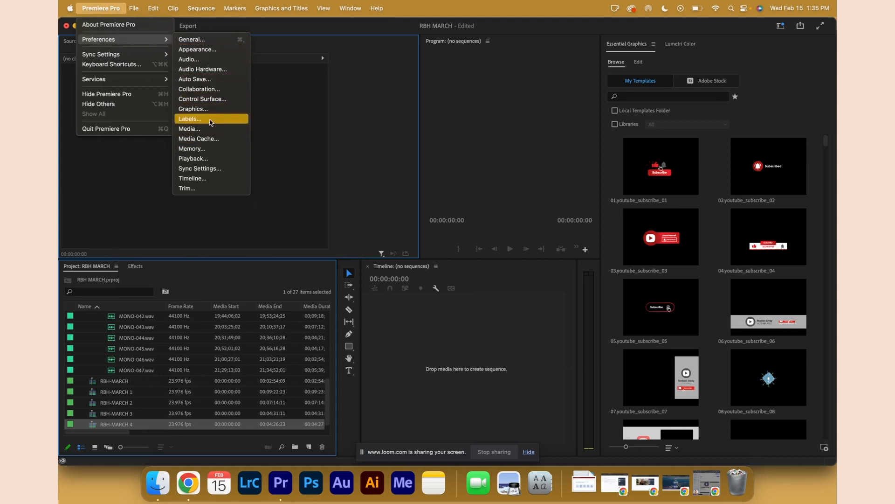
pyautogui.click(142, 65)
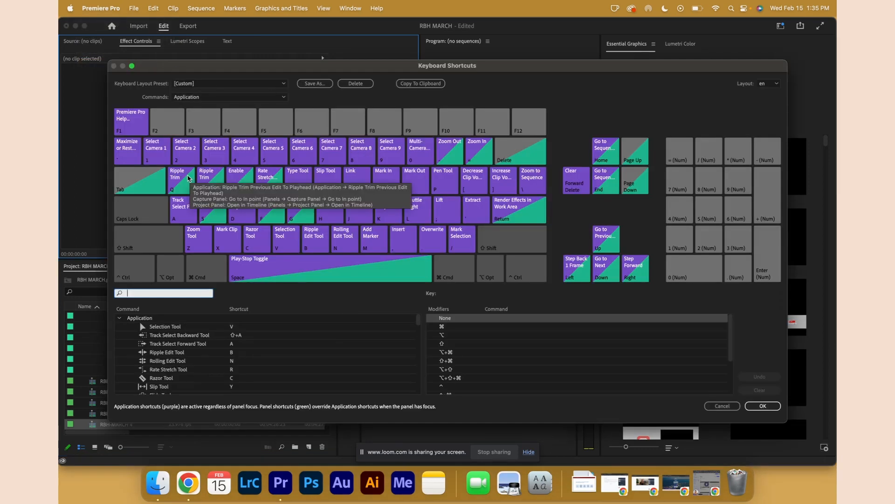
pyautogui.click(182, 186)
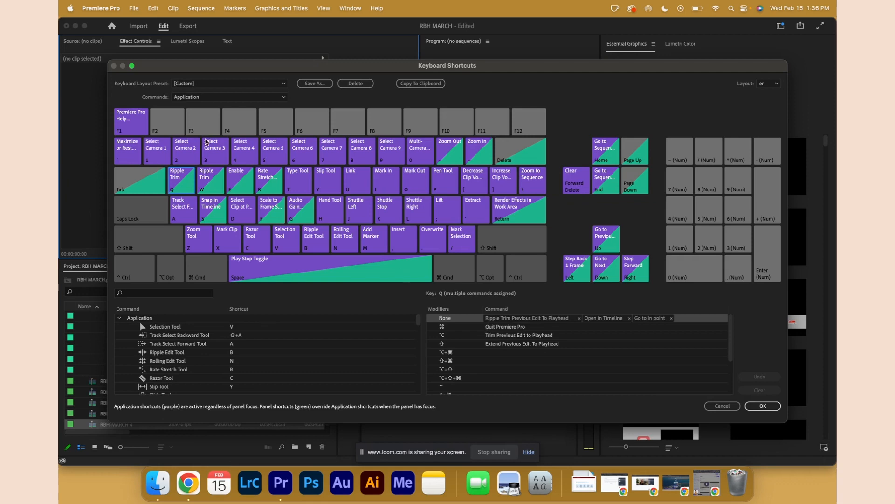
pyautogui.click(720, 407)
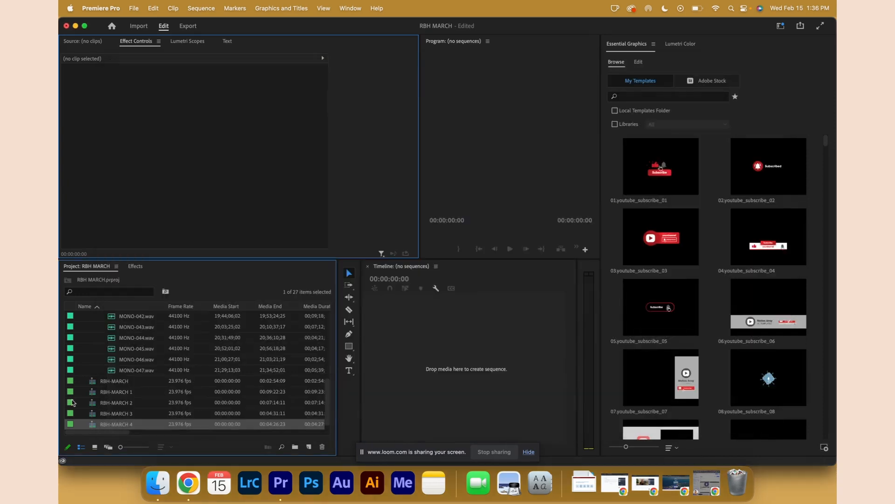
# Open the RBH-MARCH multicam sequence in the source monitor and the timeline.
pyautogui.click(132, 380)
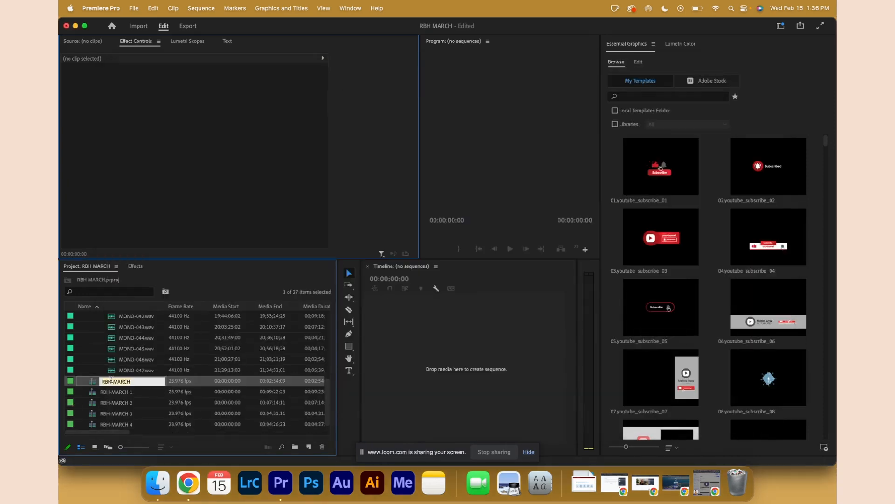
pyautogui.doubleClick(92, 383)
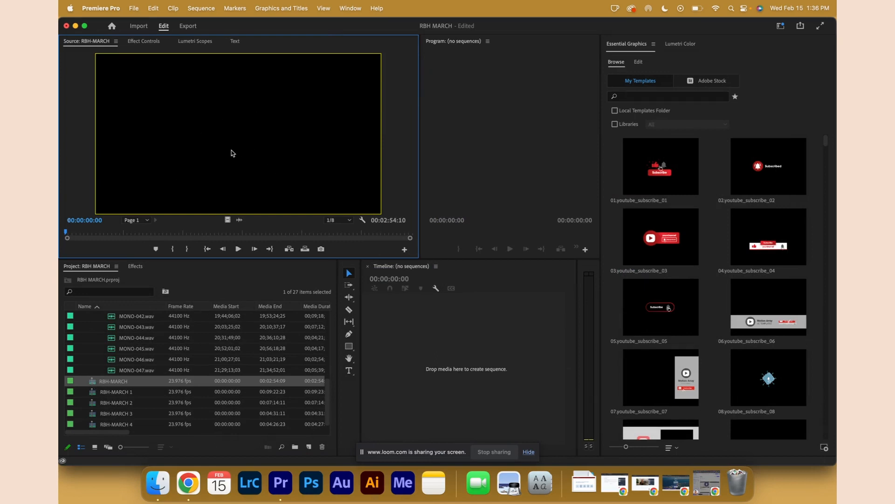
pyautogui.click(92, 383)
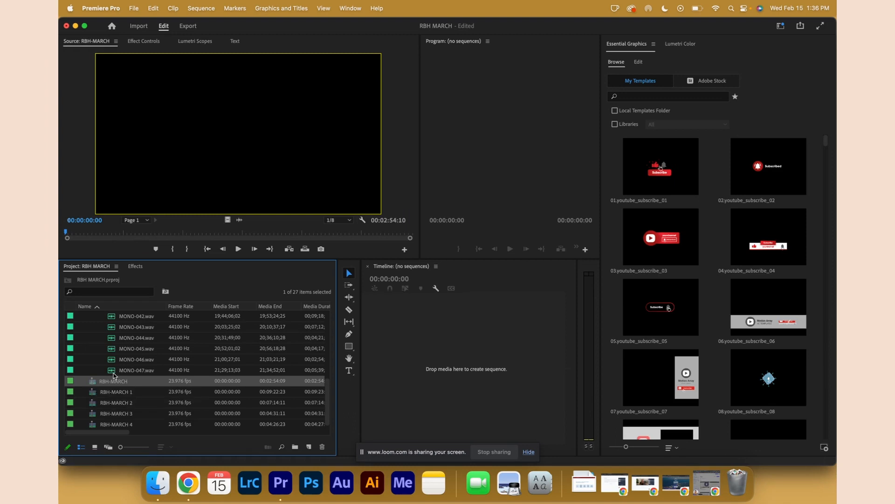
pyautogui.doubleClick(141, 380)
# Open the RBH-MARCH 1 multicam sequence in the timeline.
pyautogui.click(126, 392)
pyautogui.rightClick(127, 394)
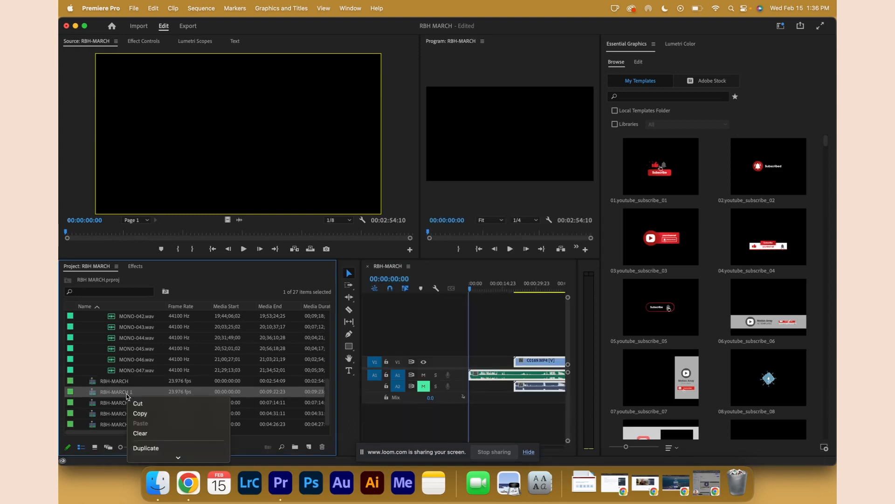
pyautogui.moveTo(154, 503)
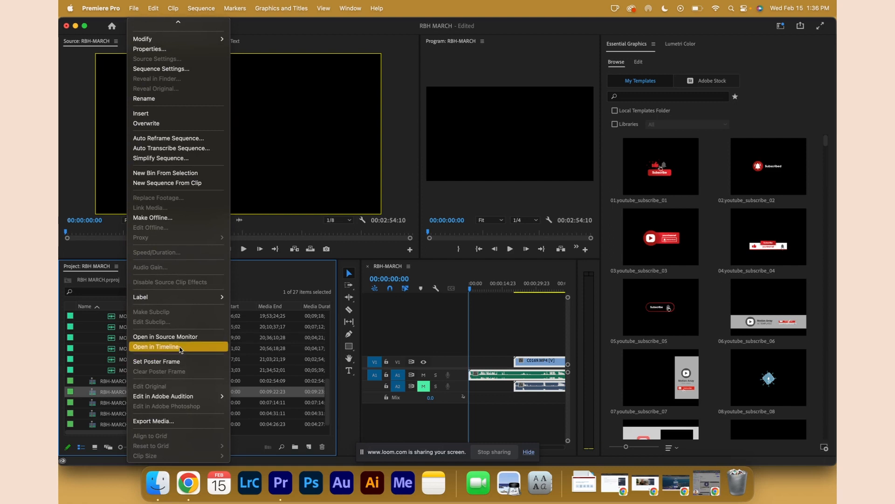
pyautogui.click(155, 347)
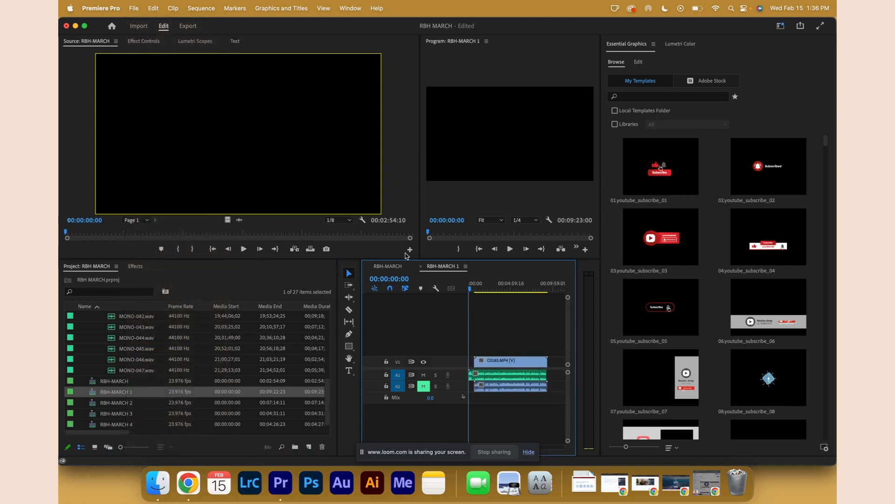
# Switch the timeline back to the RBH-MARCH sequence.
pyautogui.click(389, 266)
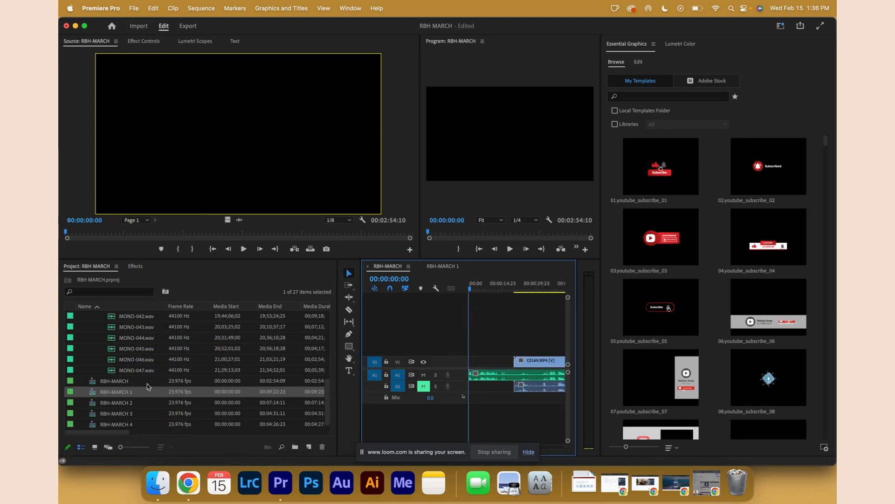
pyautogui.click(92, 382)
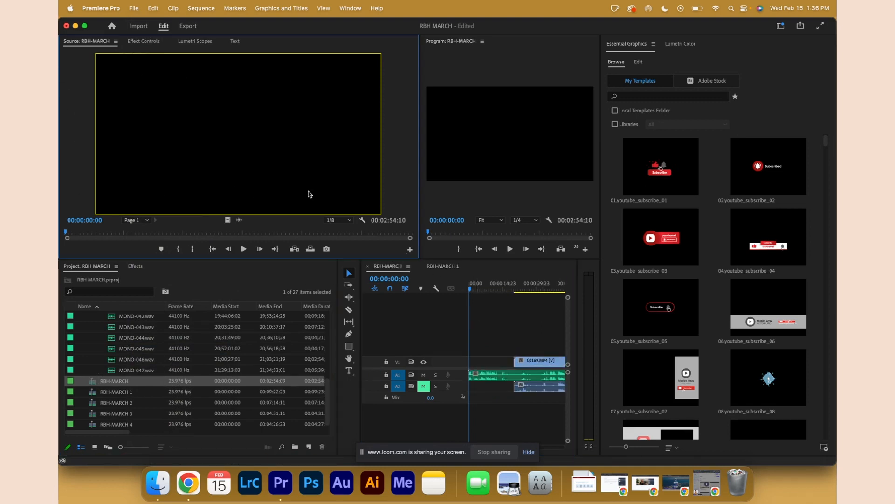
pyautogui.click(490, 334)
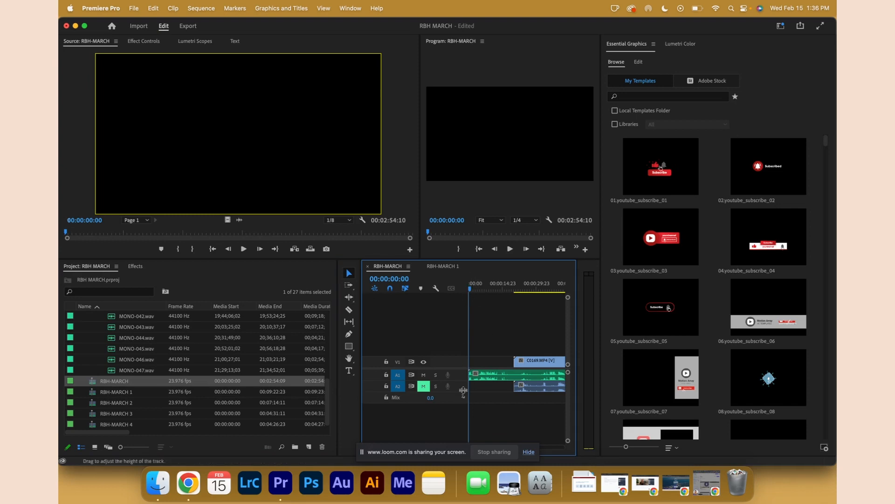
# Move the playhead to about 00:00:25:14 and expand audio track A1 to show its waveform.
pyautogui.click(523, 289)
pyautogui.moveTo(523, 290); pyautogui.dragTo(527, 291)
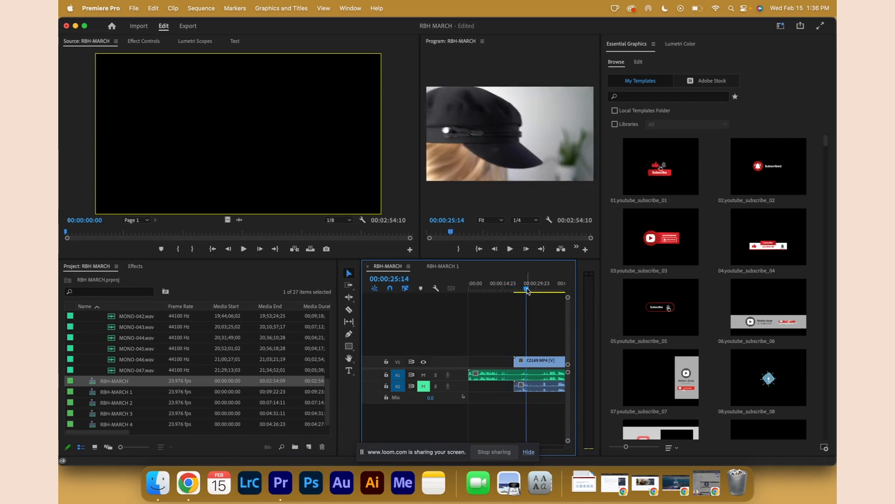
pyautogui.doubleClick(458, 377)
pyautogui.press('-')
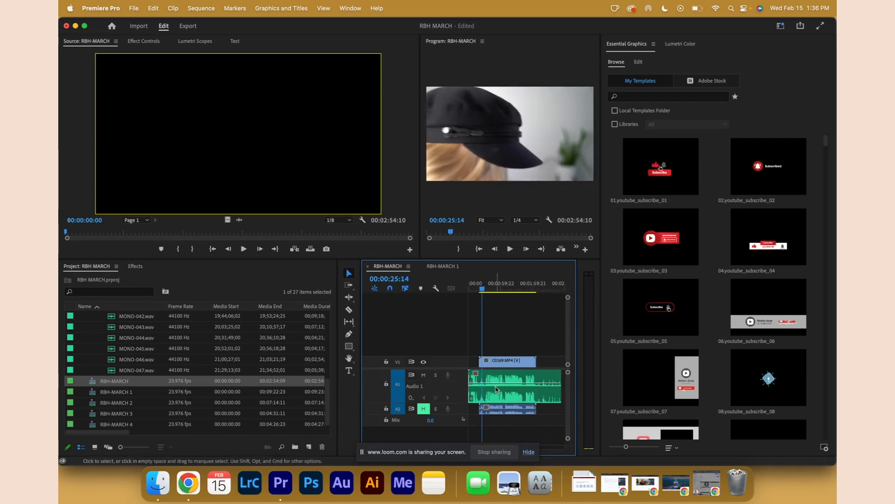
# Move the playhead to about 00:00:30:21 in the RBH-MARCH timeline.
pyautogui.hscroll(5, 521, 347)
pyautogui.scroll(2, 521, 347)
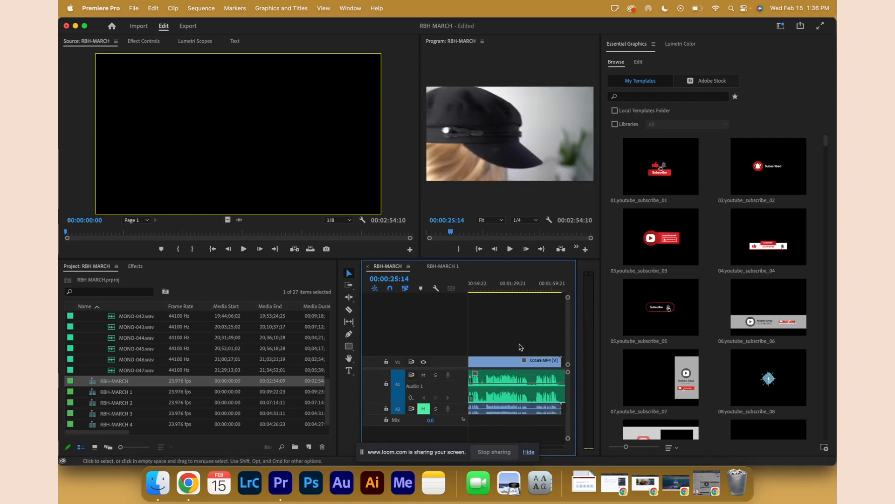
pyautogui.hscroll(-5, 521, 347)
pyautogui.click(510, 294)
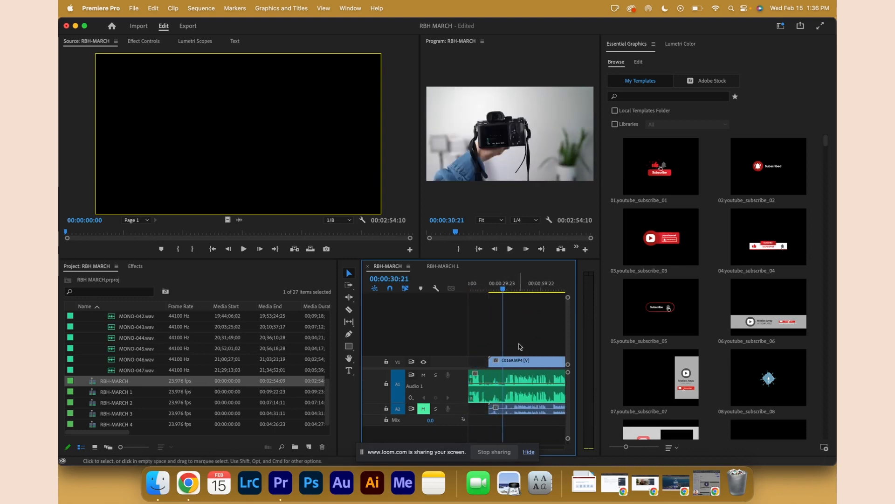
# Split the C0169 clip with the Razor tool at about 00:00:39:23 and select its second part.
pyautogui.scroll(3, 520, 346)
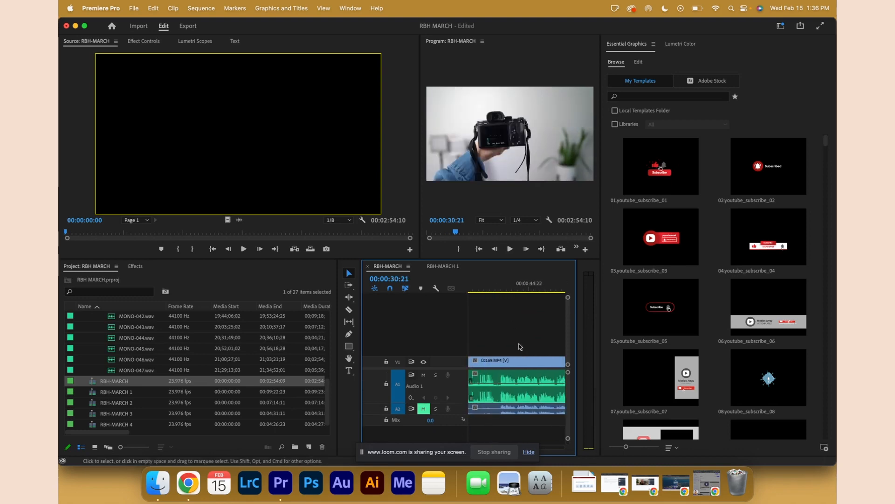
pyautogui.scroll(2, 521, 347)
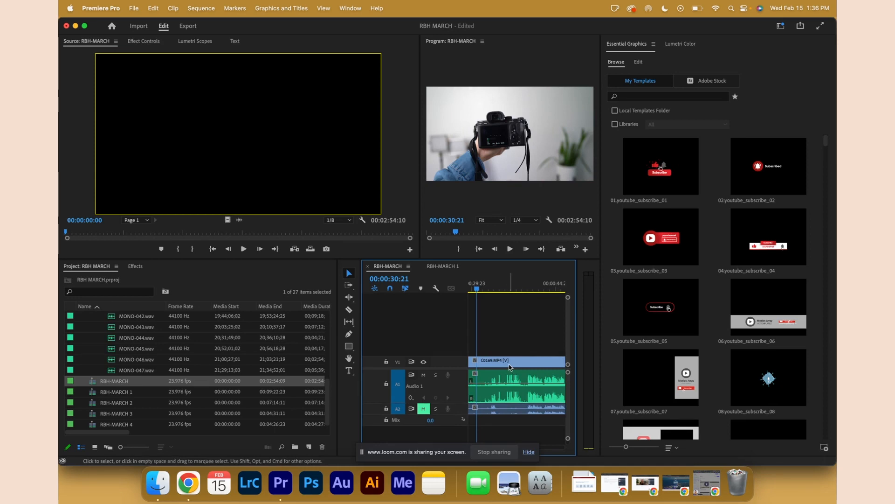
pyautogui.press('c')
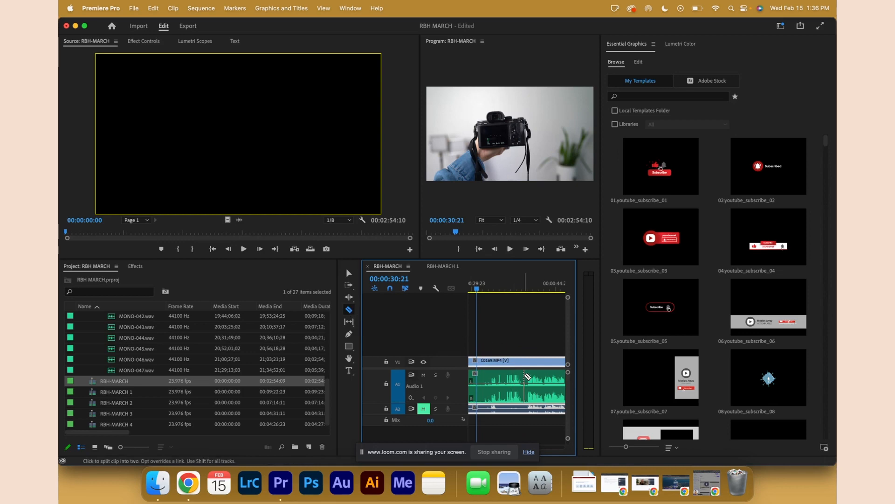
pyautogui.scroll(1, 525, 376)
pyautogui.scroll(2, 525, 376)
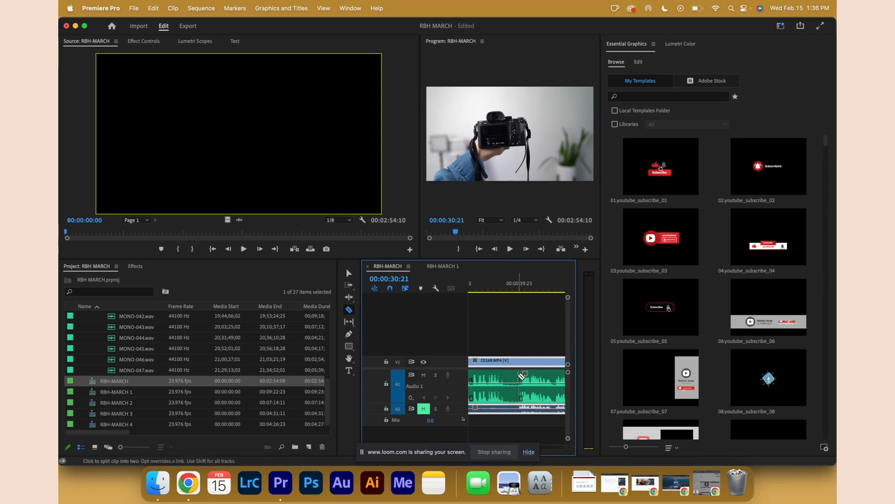
pyautogui.click(519, 376)
pyautogui.press('v')
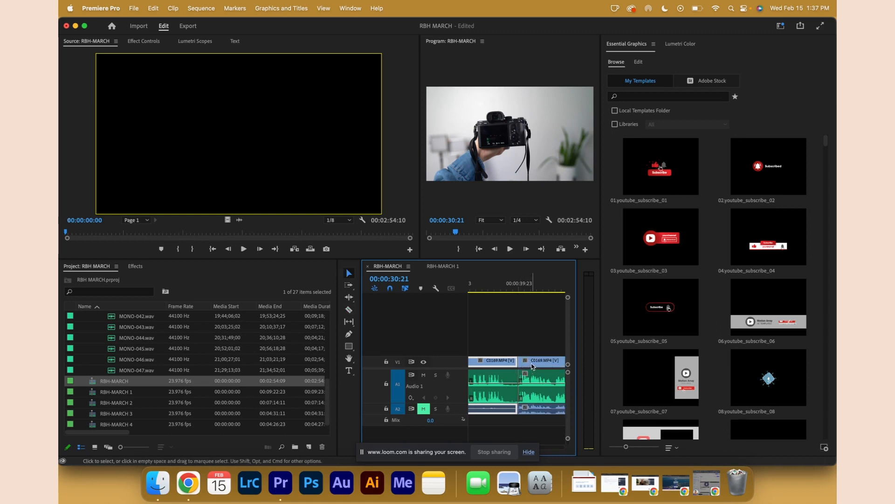
pyautogui.click(532, 365)
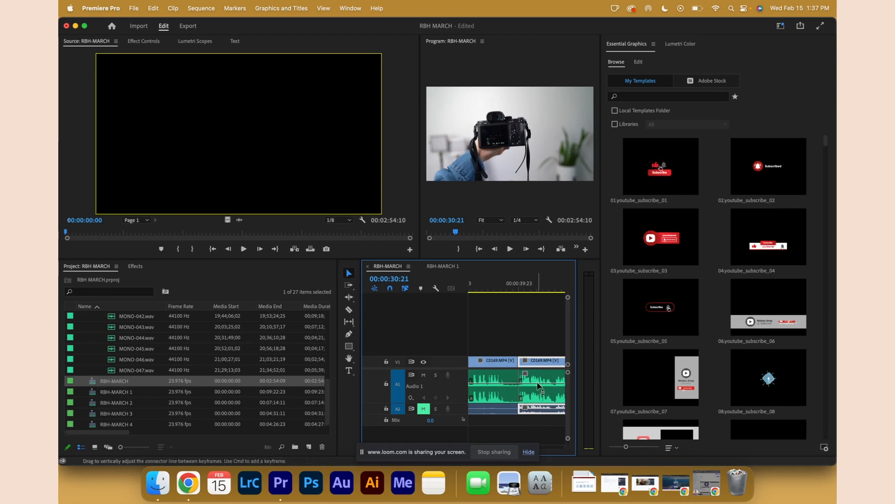
# Widen the timeline panel and unlink the video and audio of the second C0169 segment.
pyautogui.hscroll(3, 538, 380)
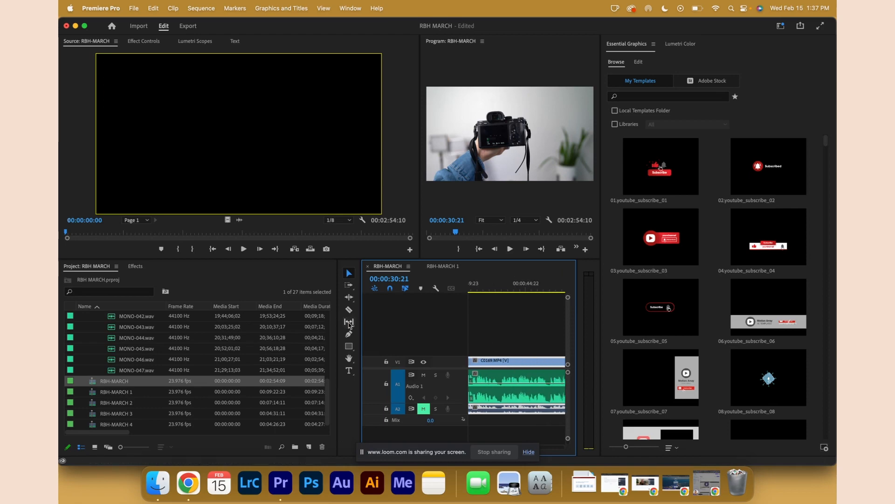
pyautogui.moveTo(361, 323); pyautogui.dragTo(258, 324)
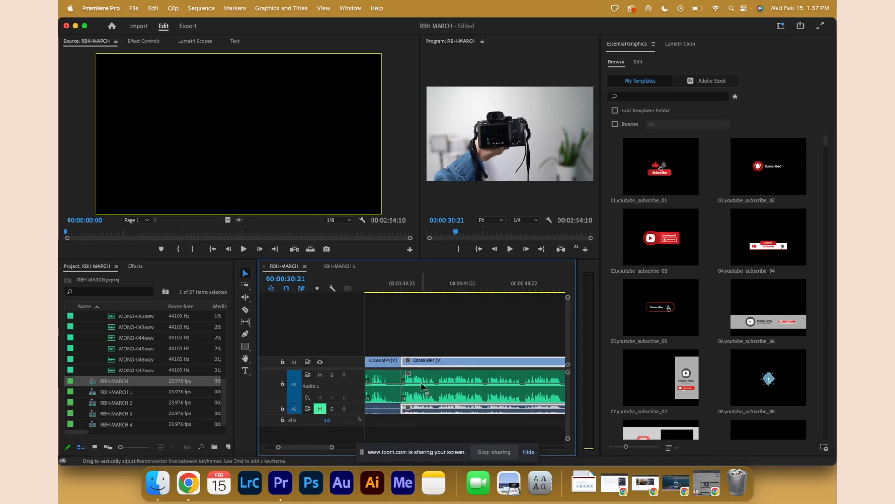
pyautogui.rightClick(440, 367)
pyautogui.scroll(-5, 480, 355)
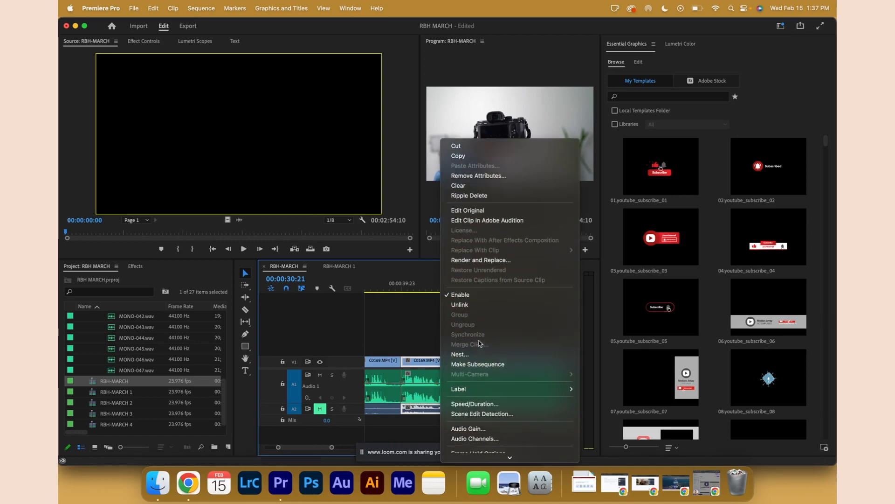
pyautogui.click(466, 304)
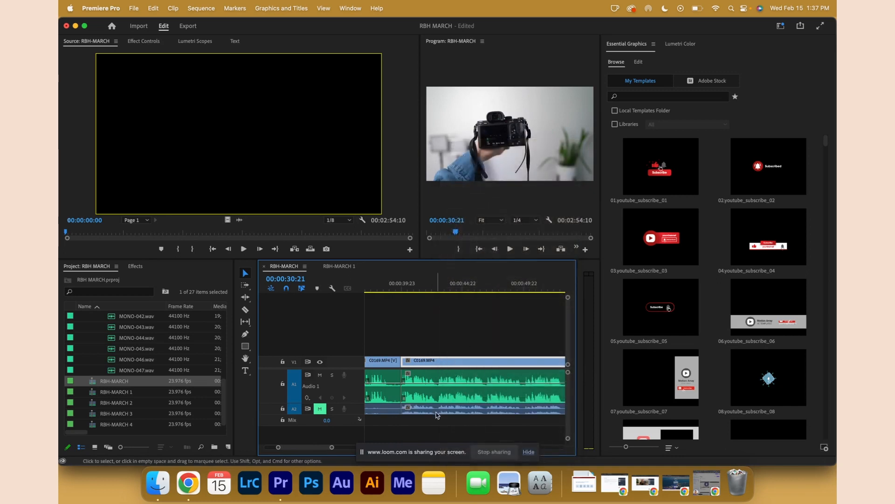
# Expand audio track A2 and relink the second C0169 segment's selected audio.
pyautogui.doubleClick(357, 412)
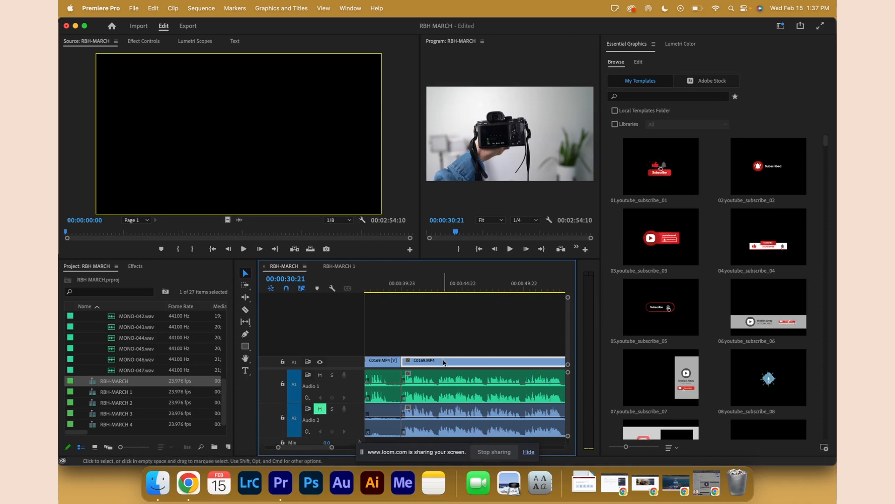
pyautogui.click(424, 380)
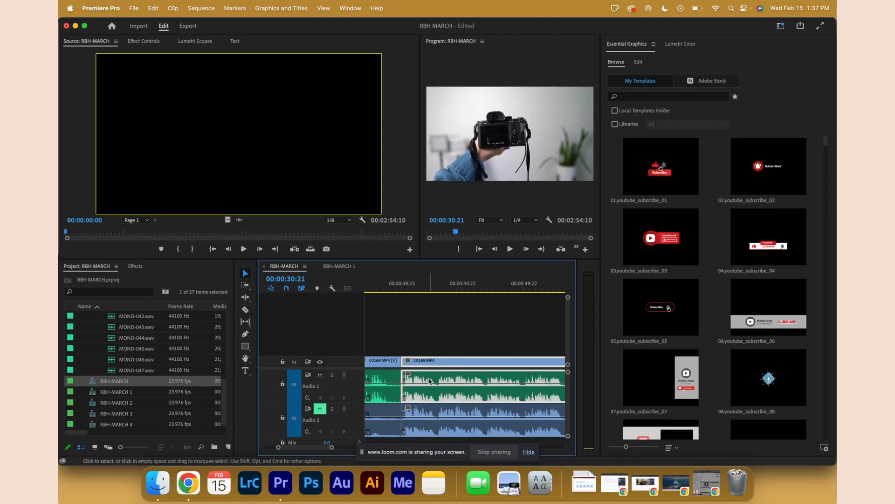
pyautogui.rightClick(429, 381)
pyautogui.scroll(-5, 447, 380)
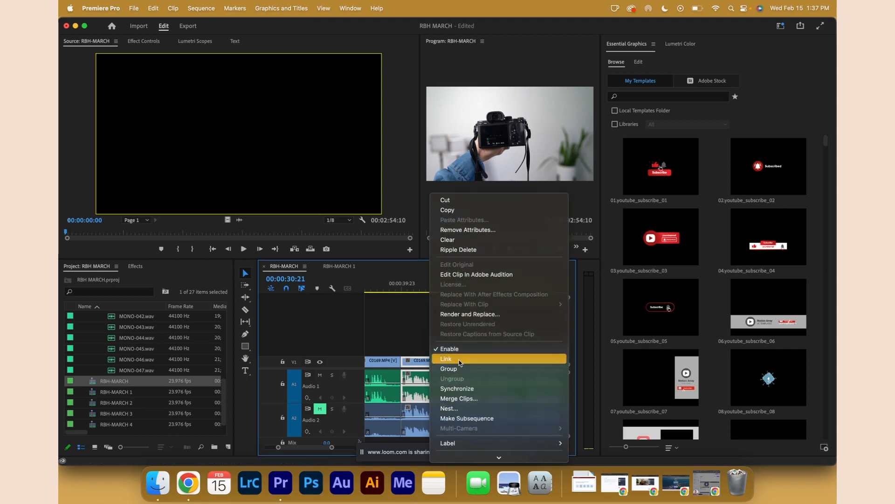
pyautogui.click(459, 359)
# Expand video track V1, zoom the timeline out, and move the playhead to about 00:00:40:10.
pyautogui.hscroll(3, 450, 362)
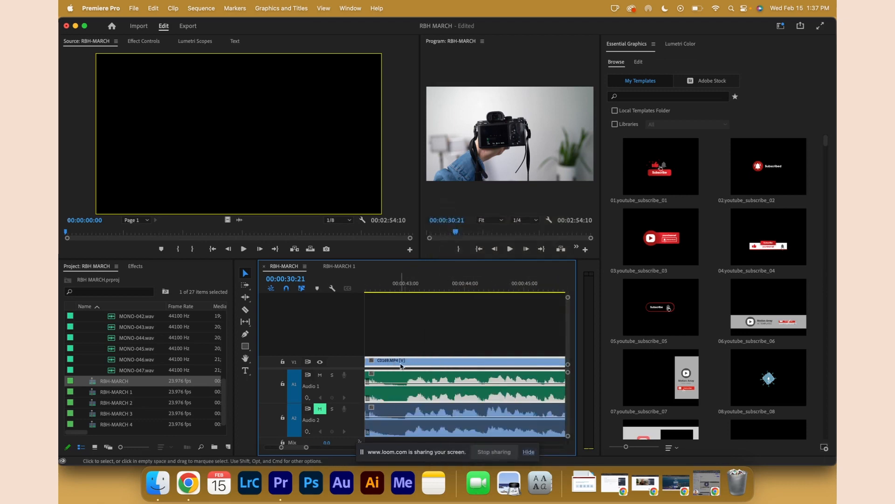
pyautogui.doubleClick(356, 361)
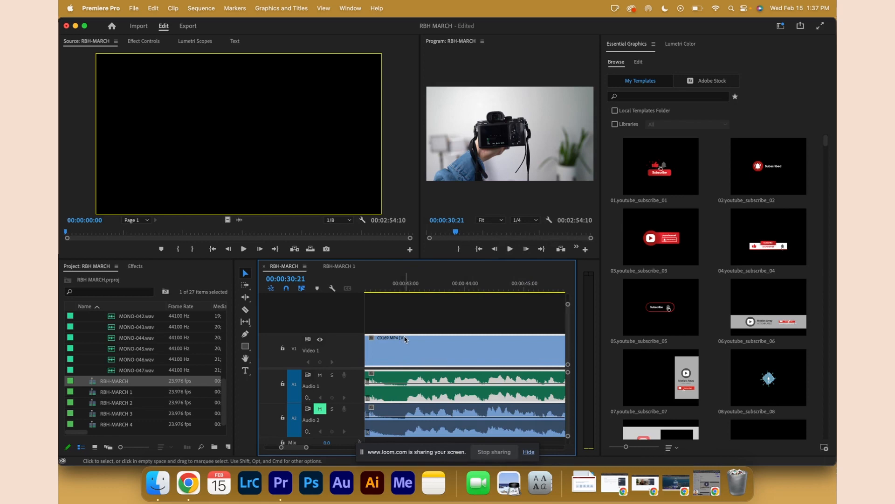
pyautogui.click(452, 328)
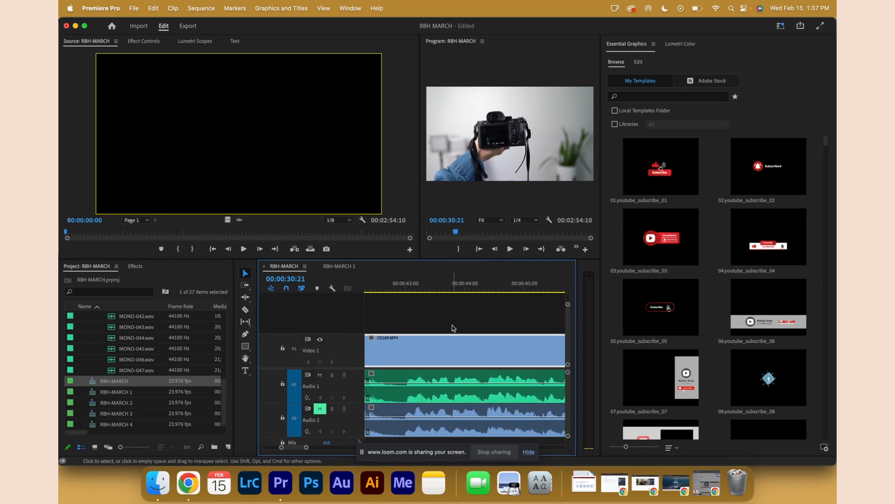
pyautogui.click(438, 340)
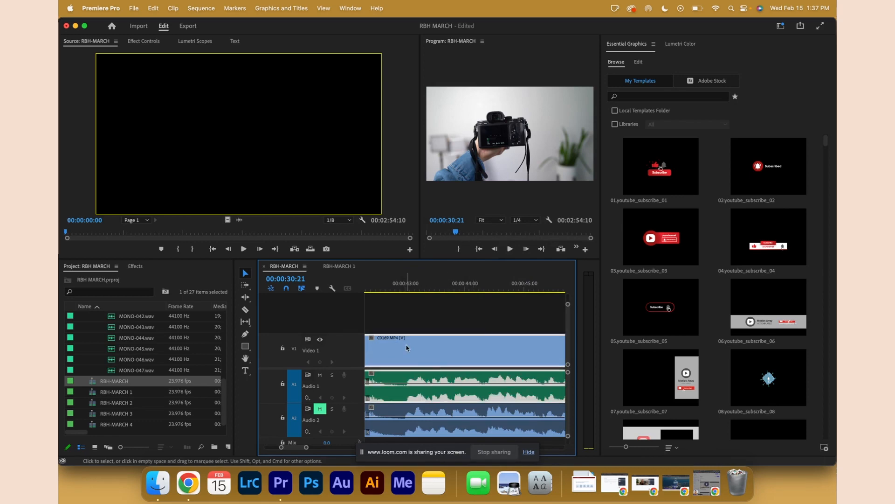
pyautogui.press('-')
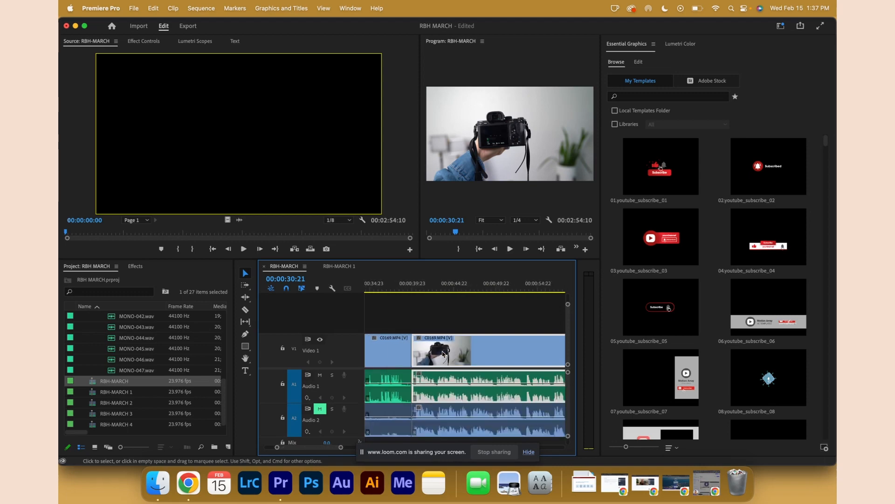
pyautogui.scroll(-3, 443, 354)
pyautogui.click(452, 327)
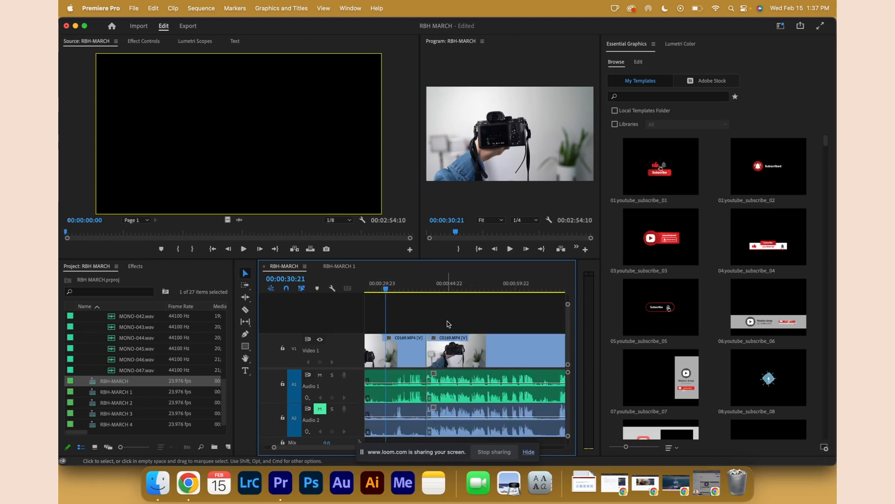
pyautogui.click(430, 285)
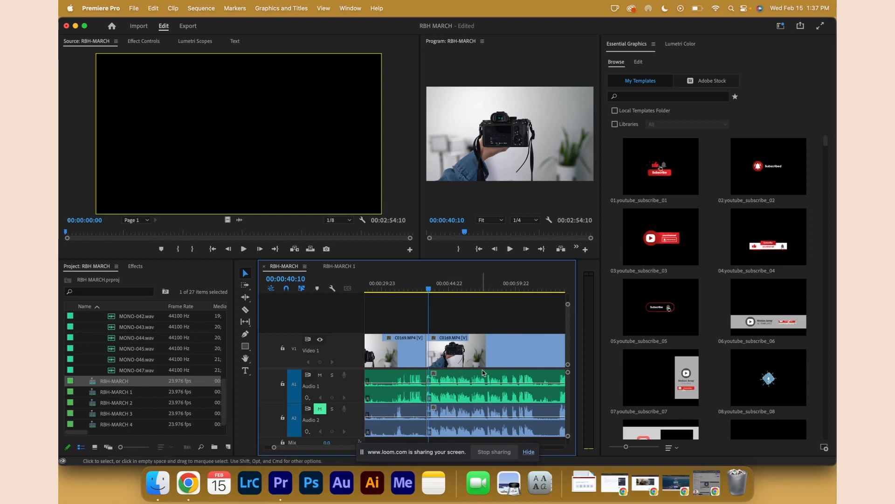
# Create a new 4K Preset sequence named HOW TO REFORMAT SD CARD in the 01 Exports bin.
pyautogui.scroll(6, 97, 320)
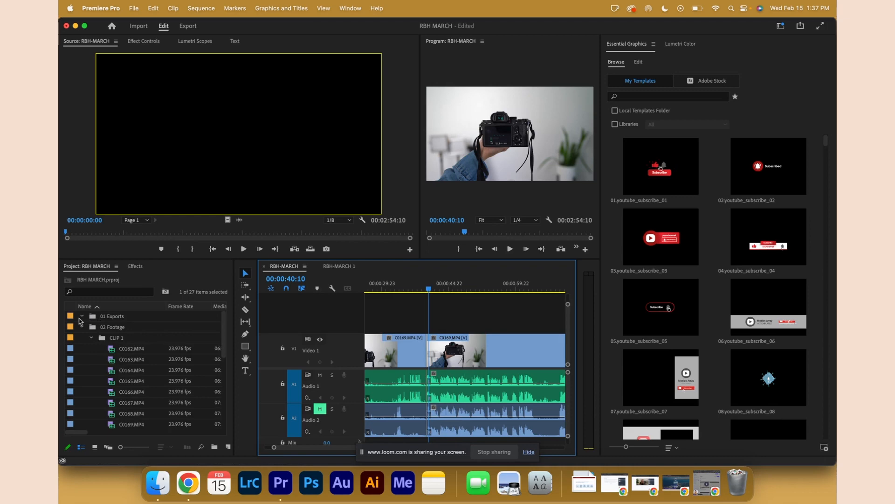
pyautogui.click(97, 318)
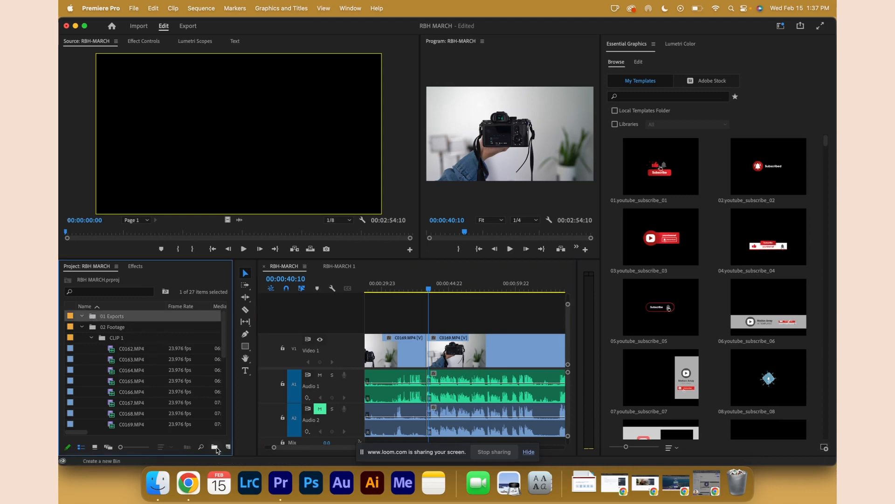
pyautogui.click(228, 447)
pyautogui.click(240, 362)
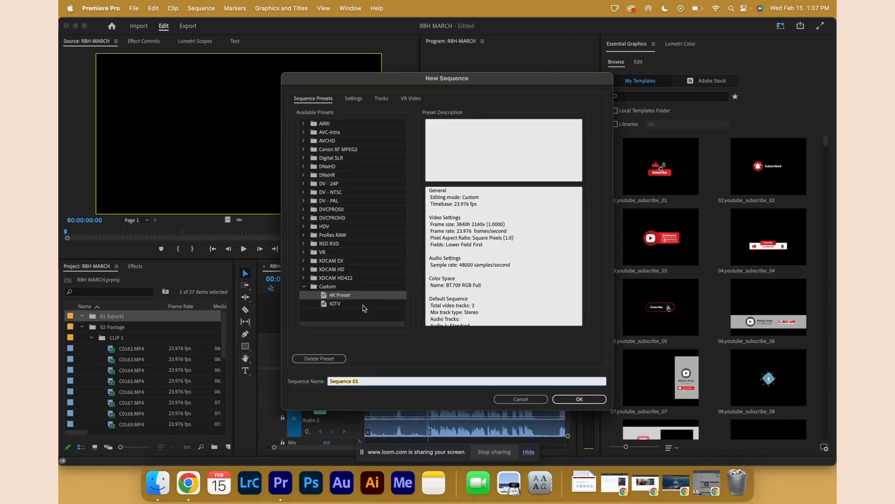
pyautogui.write('HOW TO REFORMAT SD')
pyautogui.write('CARD')
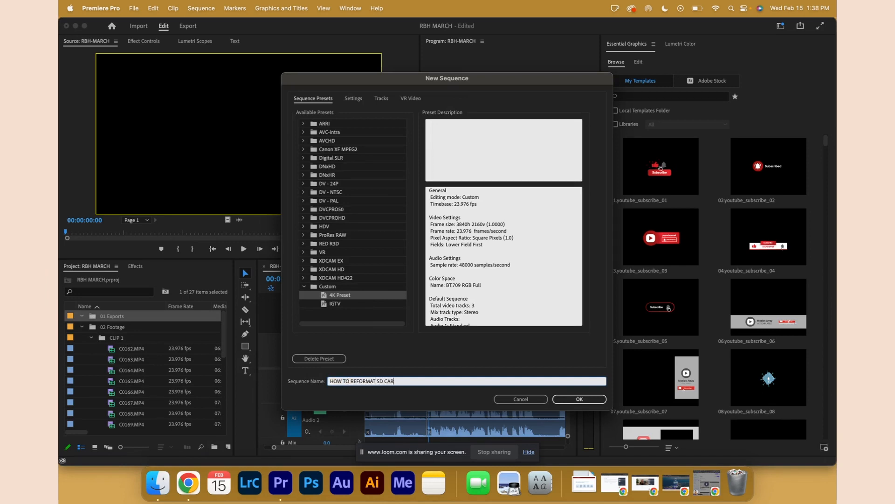
pyautogui.press('Return')
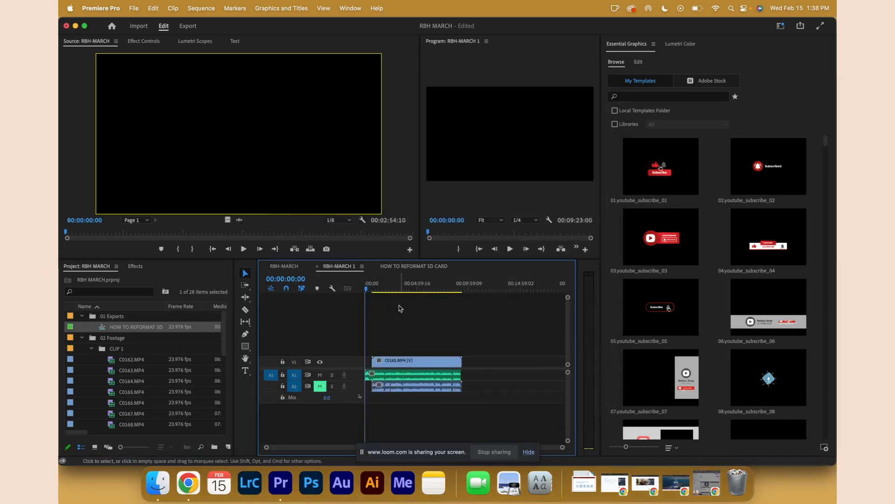
# Copy the second C0169 segment from the RBH-MARCH sequence and paste it into the HOW TO REFORMAT SD CARD sequence.
pyautogui.click(284, 266)
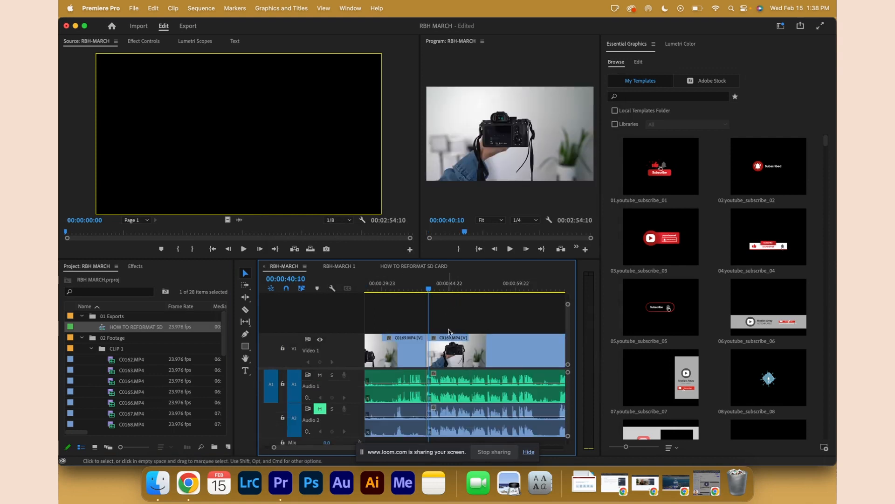
pyautogui.click(453, 343)
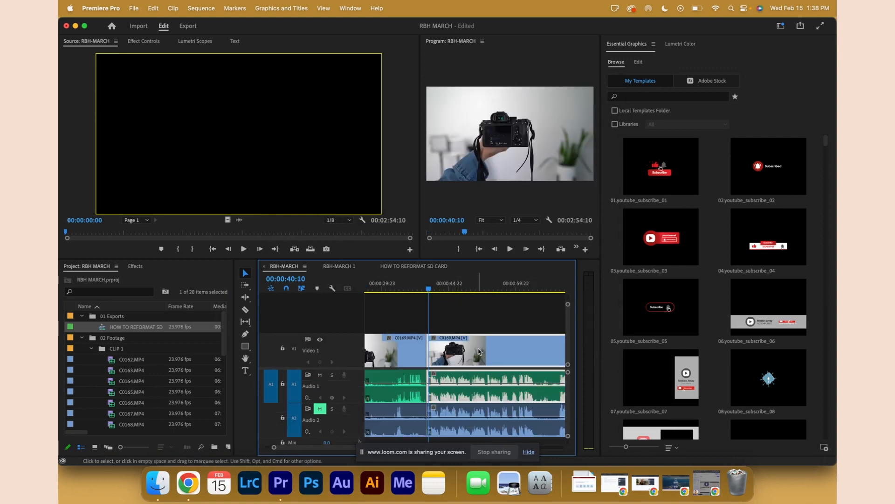
pyautogui.click(409, 266)
pyautogui.press('super+v')
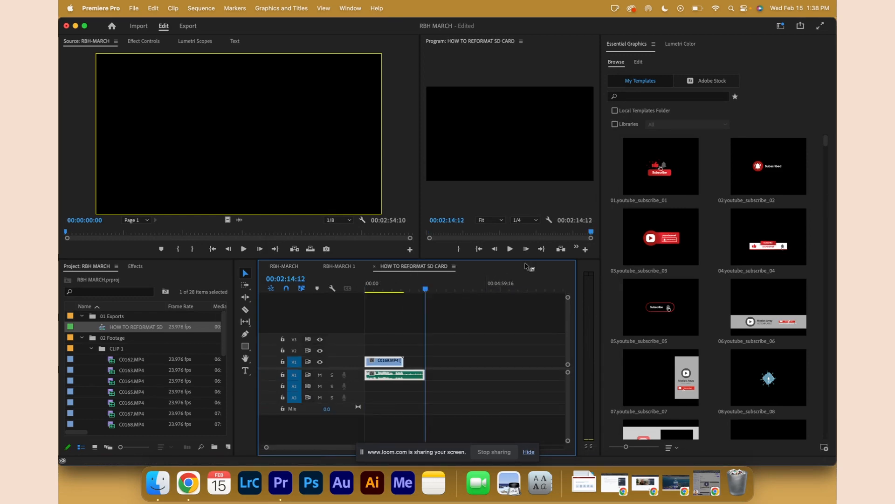
# Compare the pasted clip in the new sequence with the original segment in the RBH-MARCH sequence.
pyautogui.click(478, 249)
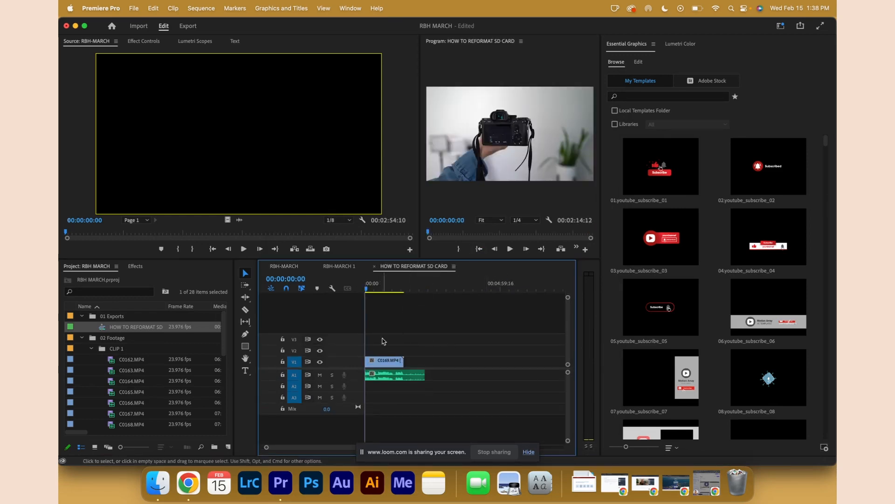
pyautogui.doubleClick(359, 379)
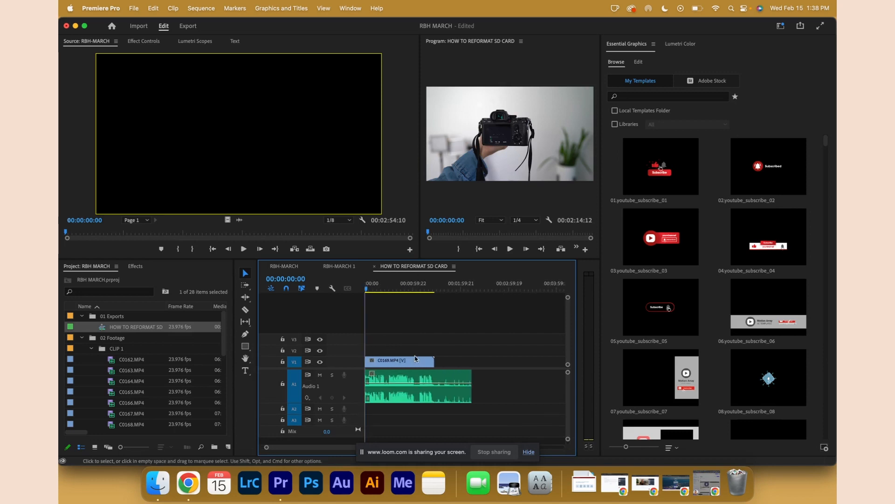
pyautogui.click(289, 266)
pyautogui.click(424, 310)
pyautogui.scroll(-5, 440, 321)
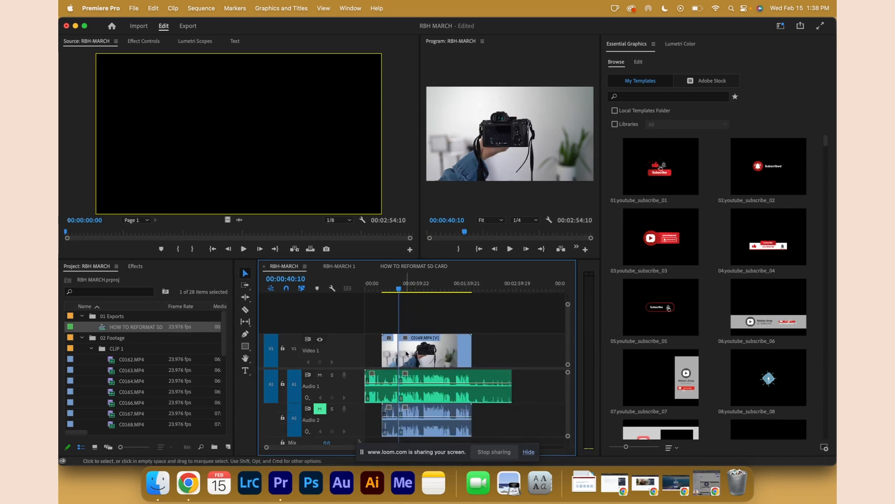
pyautogui.click(419, 267)
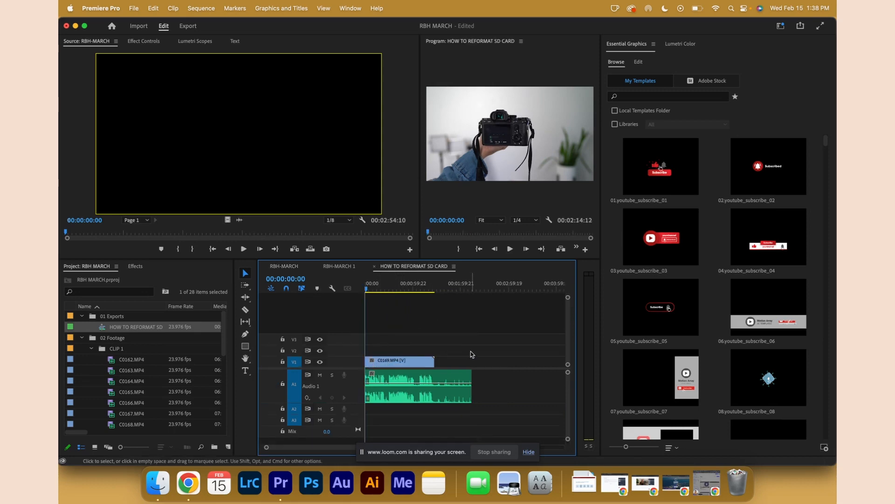
# Cut the audio where the video ends with the Razor tool and delete the excess audio.
pyautogui.press('c')
pyautogui.click(438, 381)
pyautogui.press('v')
pyautogui.click(449, 378)
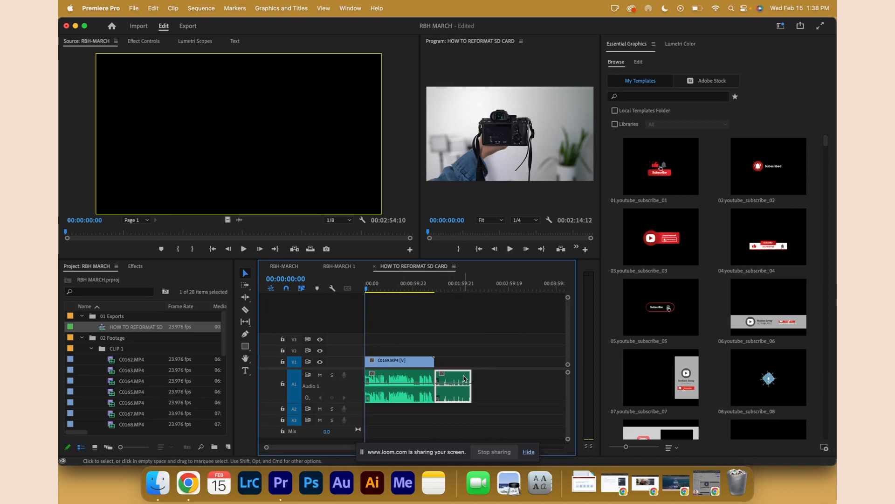
pyautogui.press('Delete')
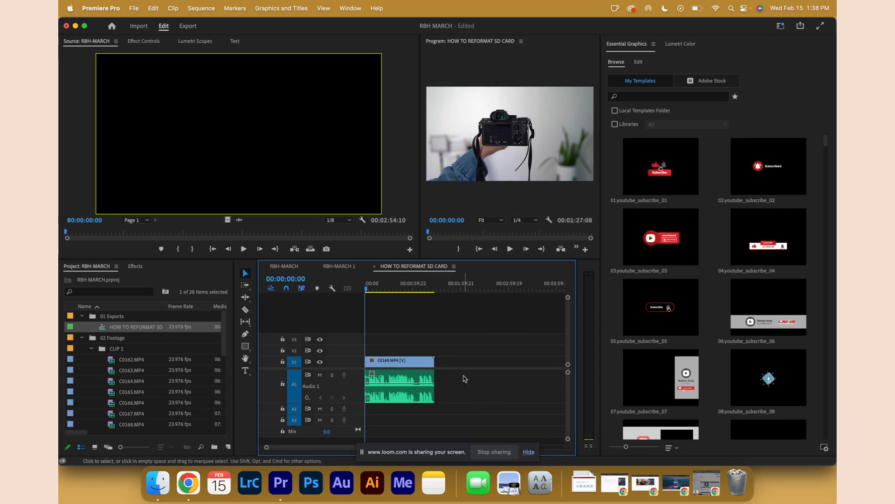